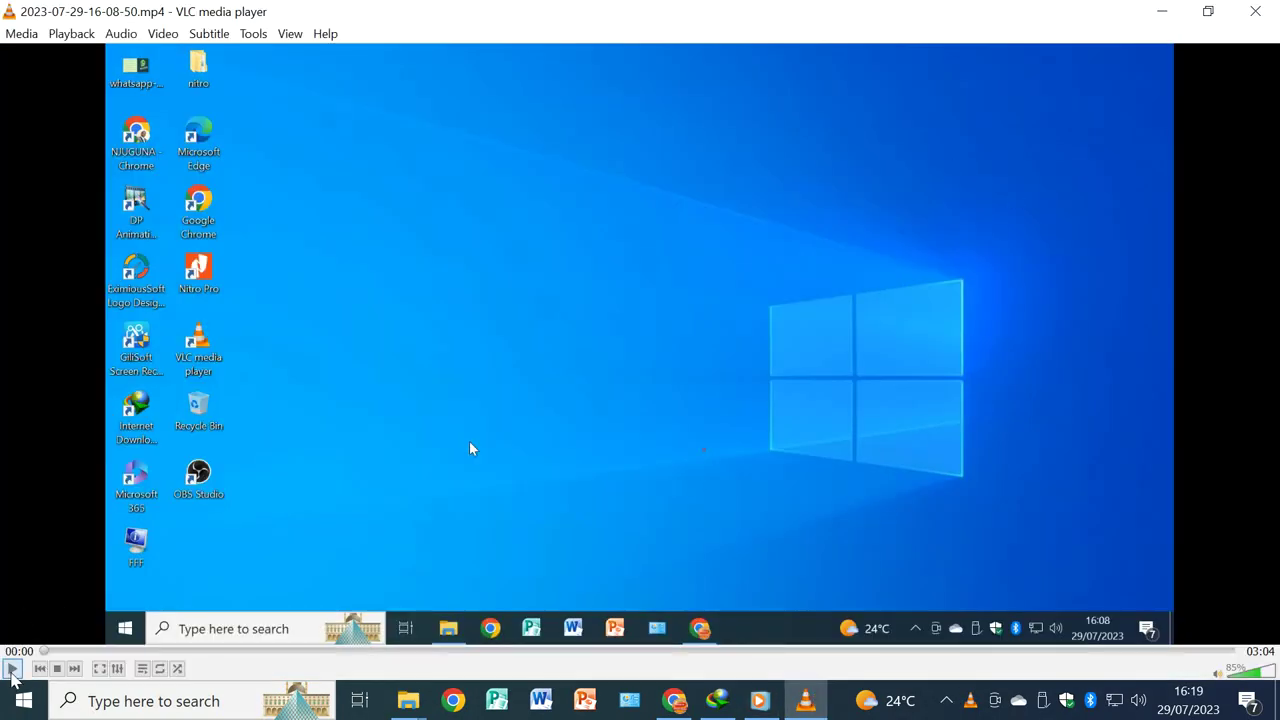
Start the audio track in the small media player and show the VLC video in full screen
{"action": "left_click", "coordinate": [1160, 11]}
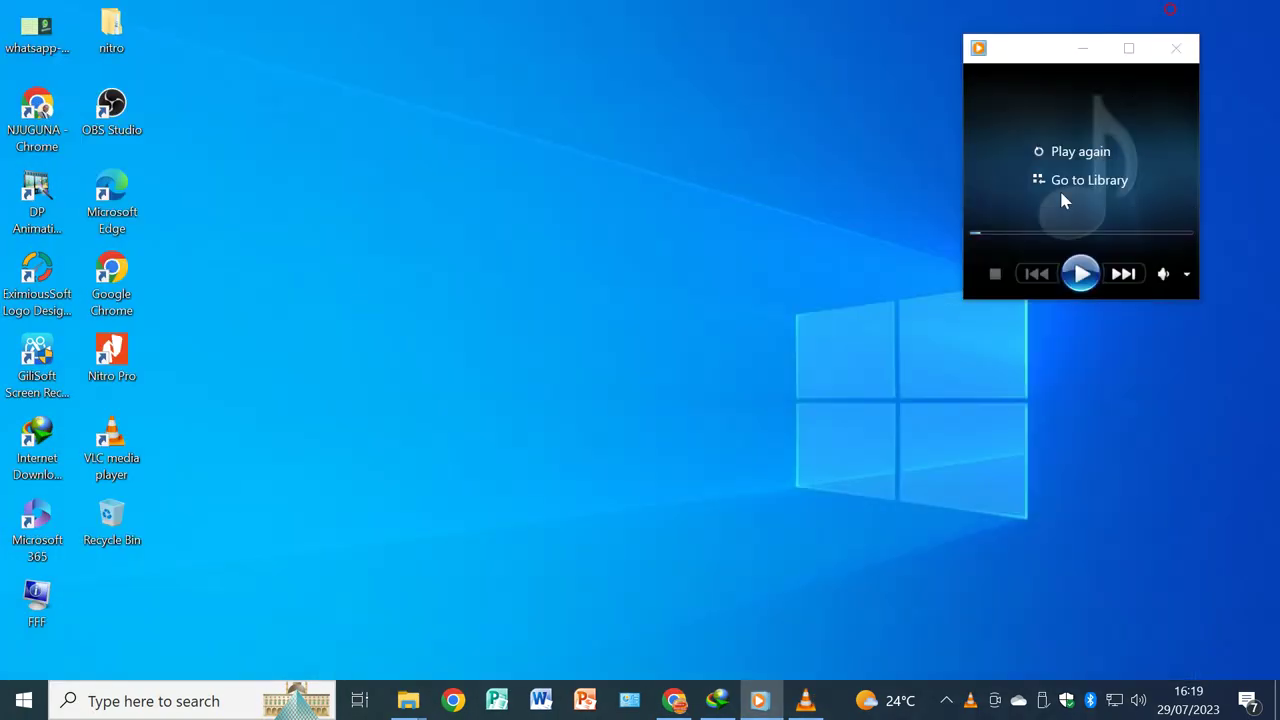
{"action": "left_click", "coordinate": [1080, 275]}
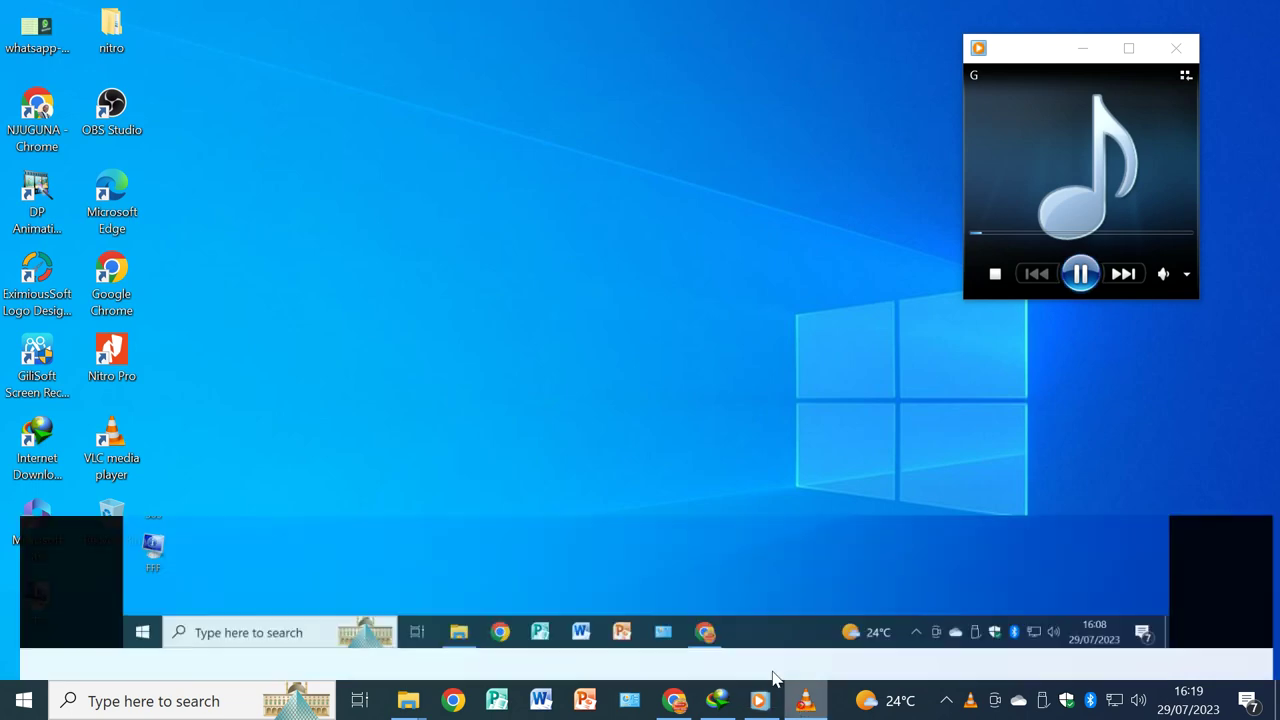
{"action": "left_click", "coordinate": [773, 676]}
{"action": "double_click", "coordinate": [645, 322]}
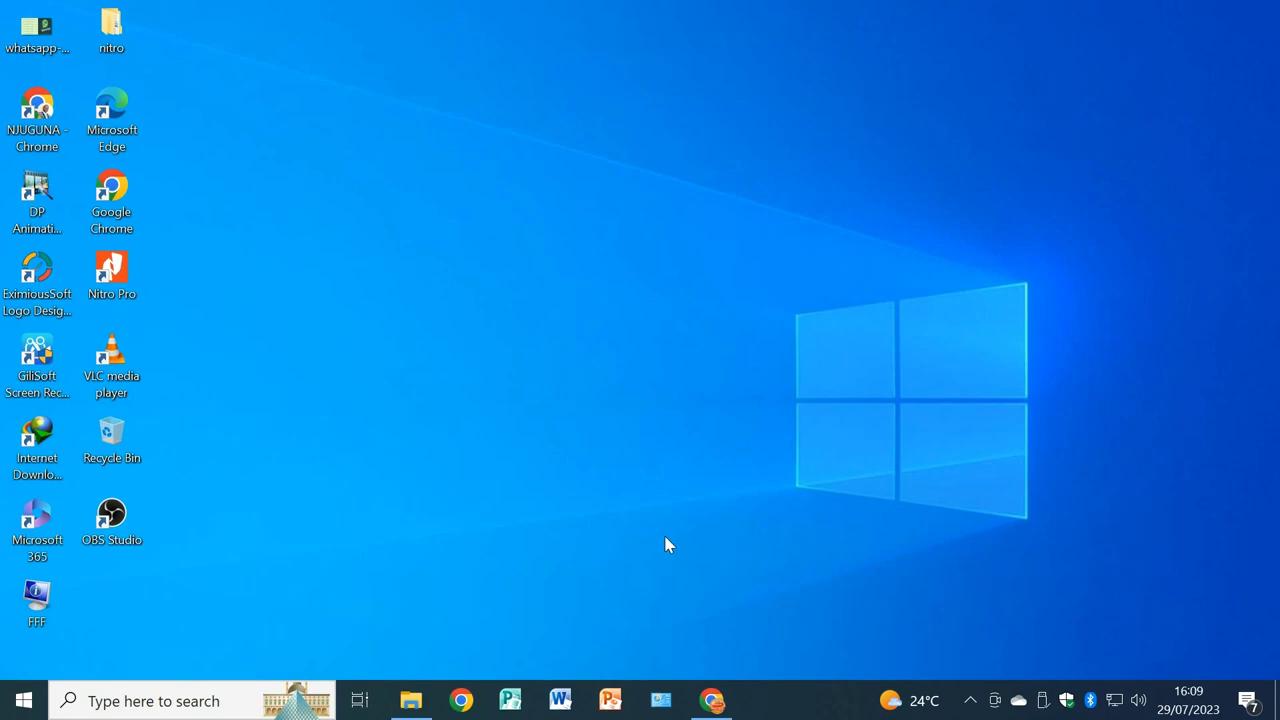
Switch to the open YouTube page in Chrome and search for "tech videos ideas"
{"action": "left_click", "coordinate": [712, 702]}
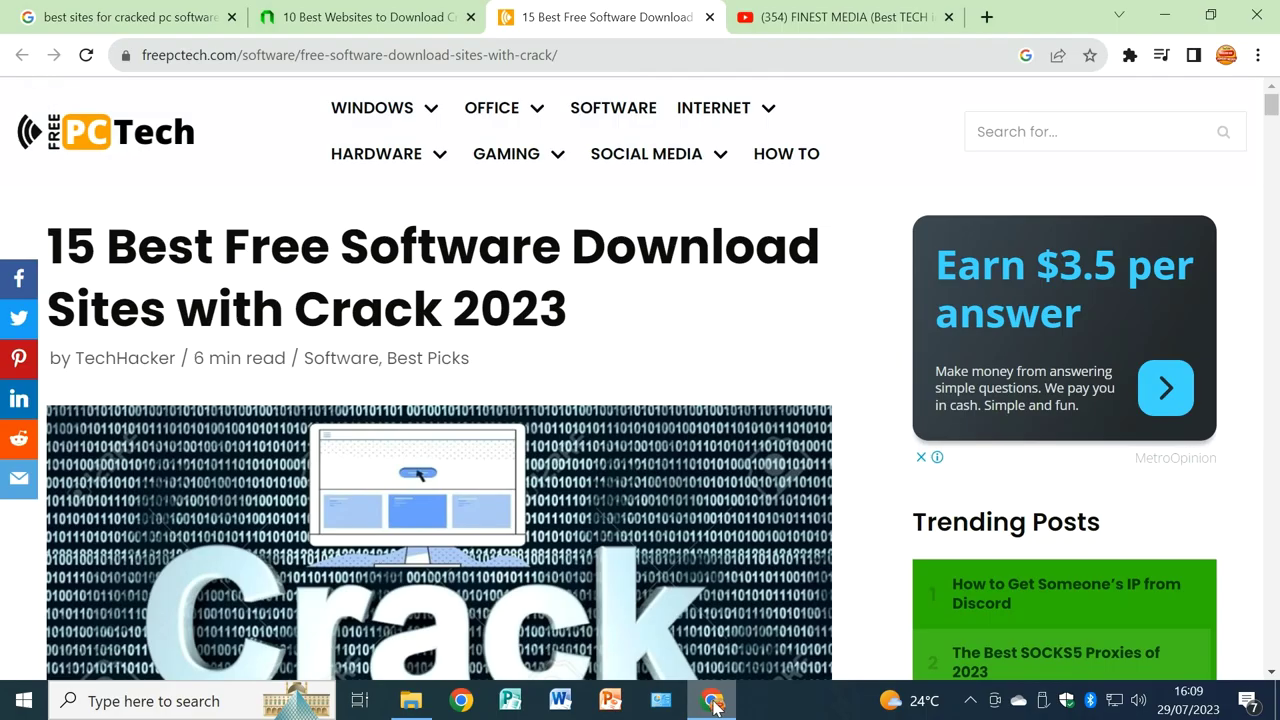
{"action": "left_click", "coordinate": [842, 20]}
{"action": "left_click", "coordinate": [720, 105]}
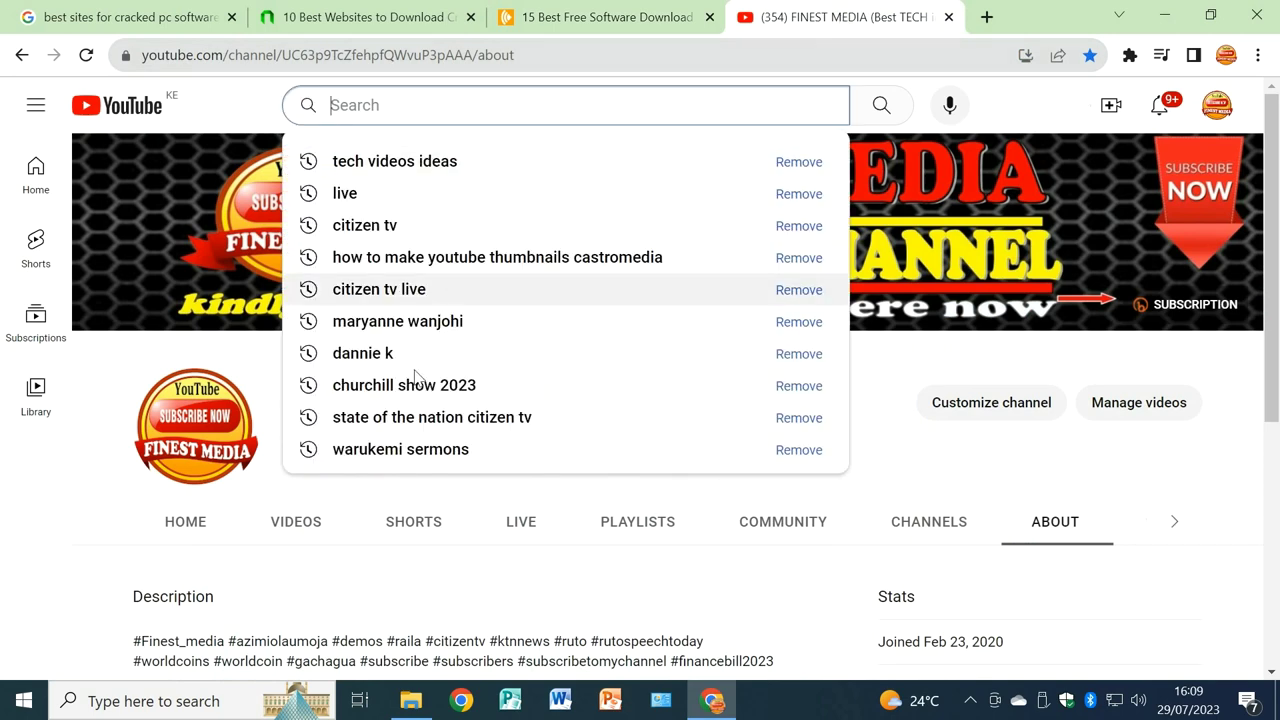
{"action": "left_click", "coordinate": [10, 580]}
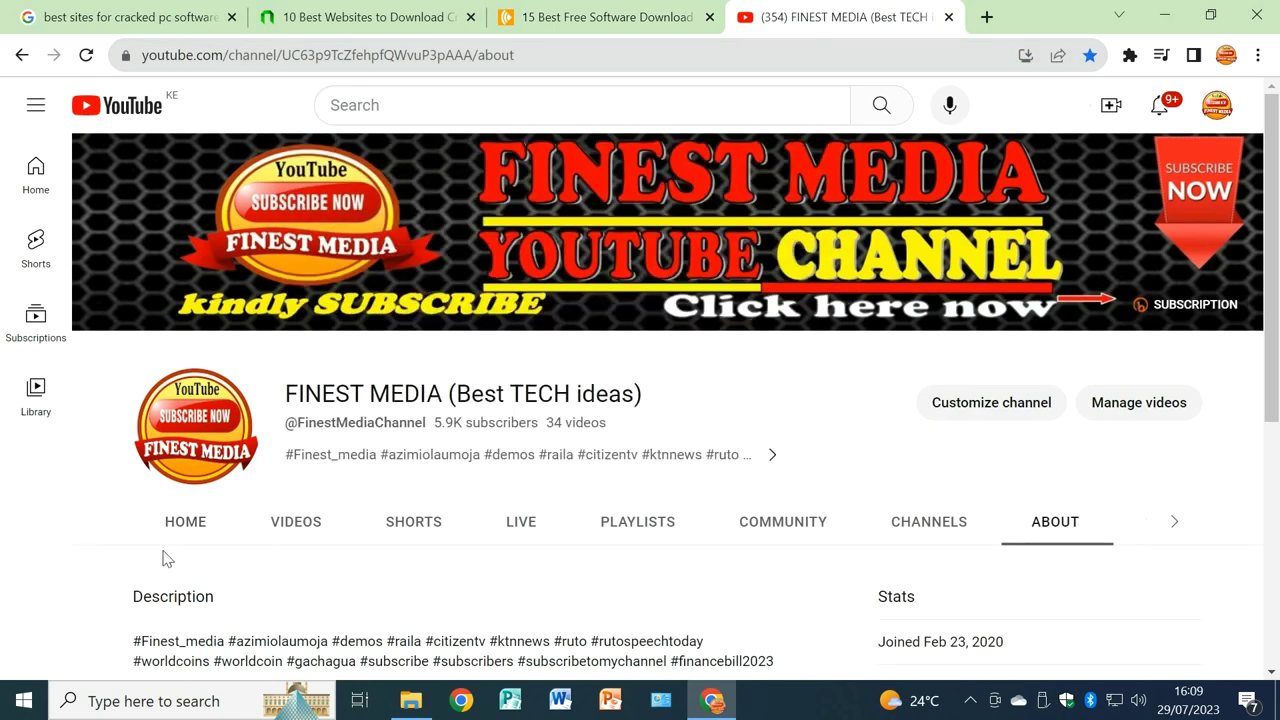
{"action": "left_click", "coordinate": [458, 105]}
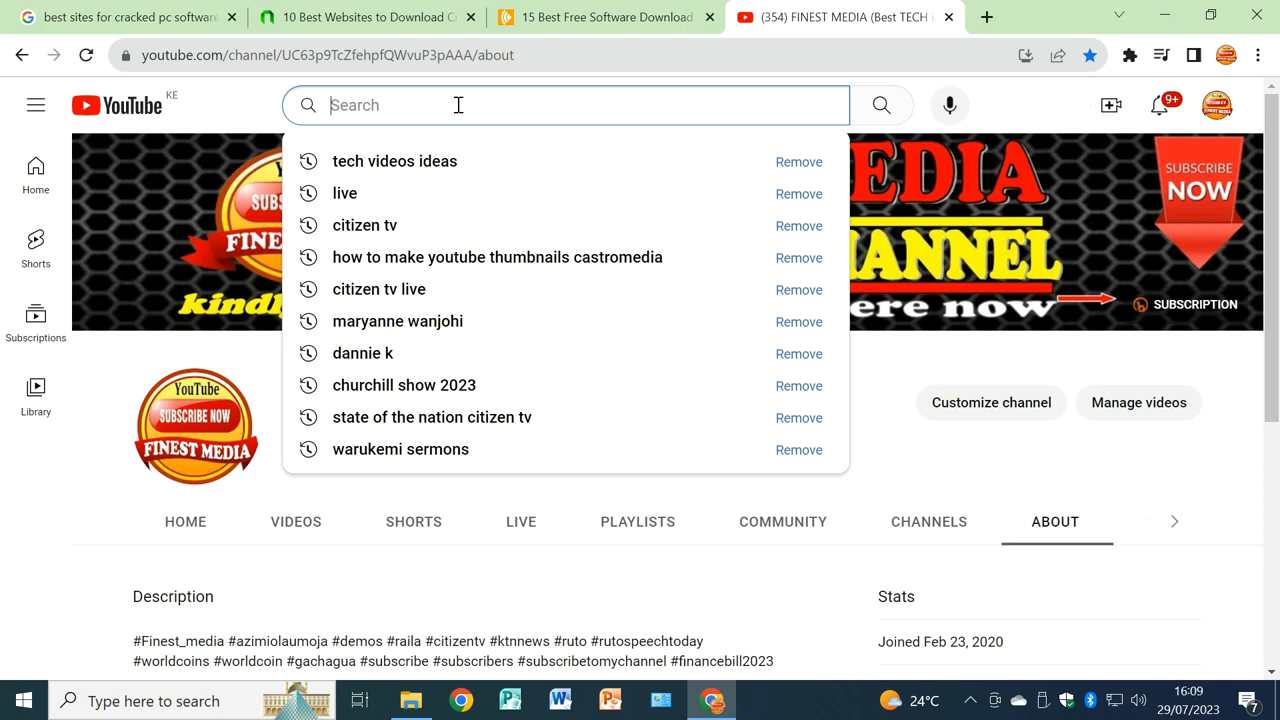
{"action": "left_click", "coordinate": [414, 157]}
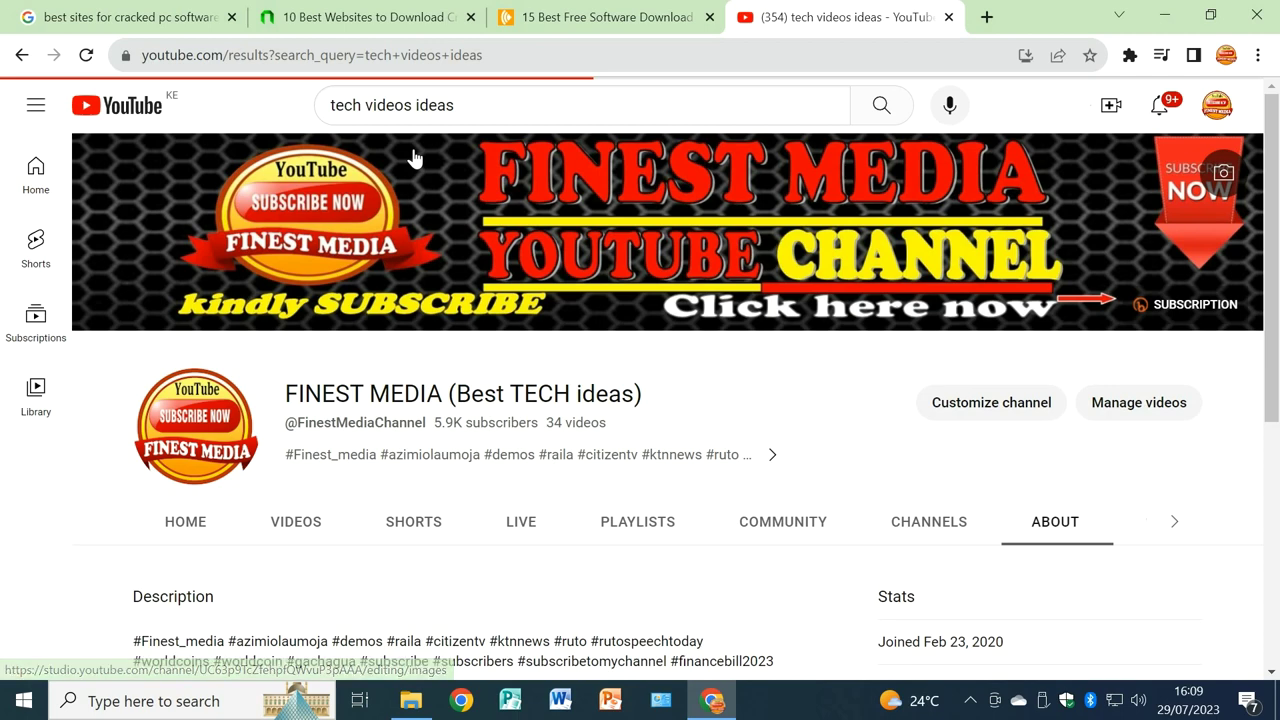
Open the "5 Simple YouTube Video Ideas for Beginners" short from the search results and mute it
{"action": "scroll", "coordinate": [571, 286], "scroll_direction": "down", "scroll_amount": 2}
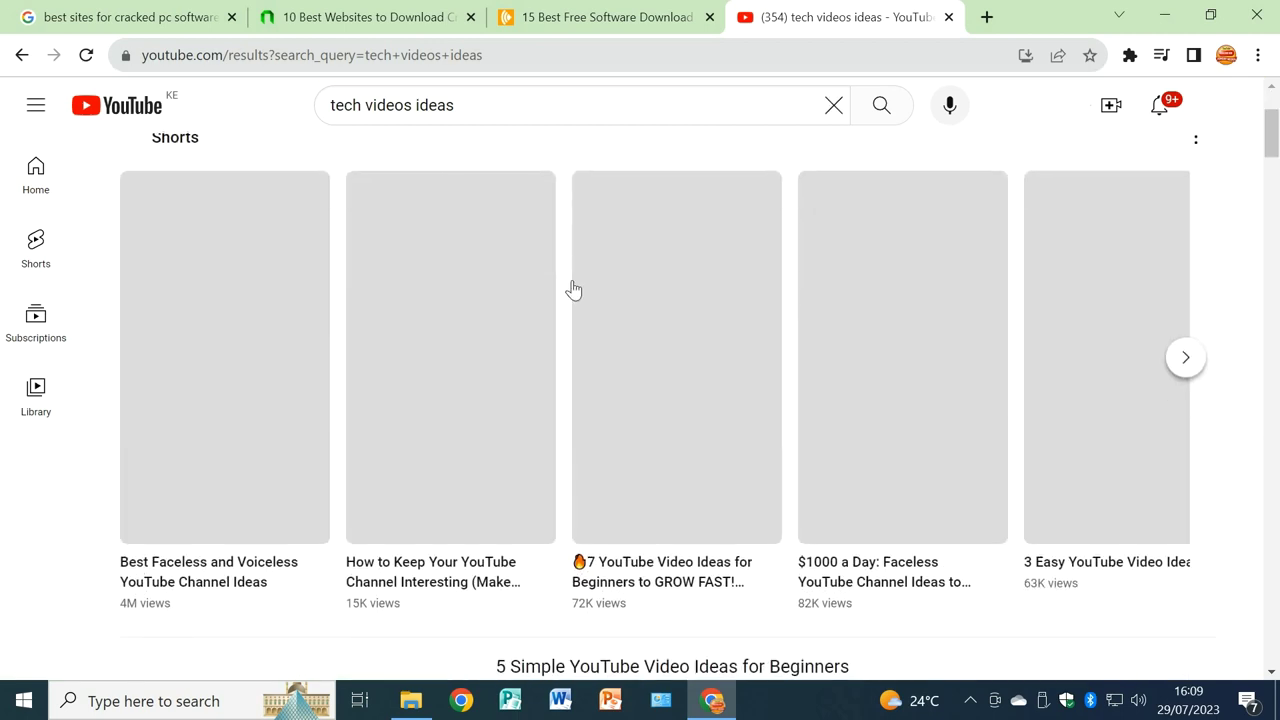
{"action": "scroll", "coordinate": [571, 289], "scroll_direction": "down", "scroll_amount": 4}
{"action": "scroll", "coordinate": [951, 380], "scroll_direction": "down", "scroll_amount": 3}
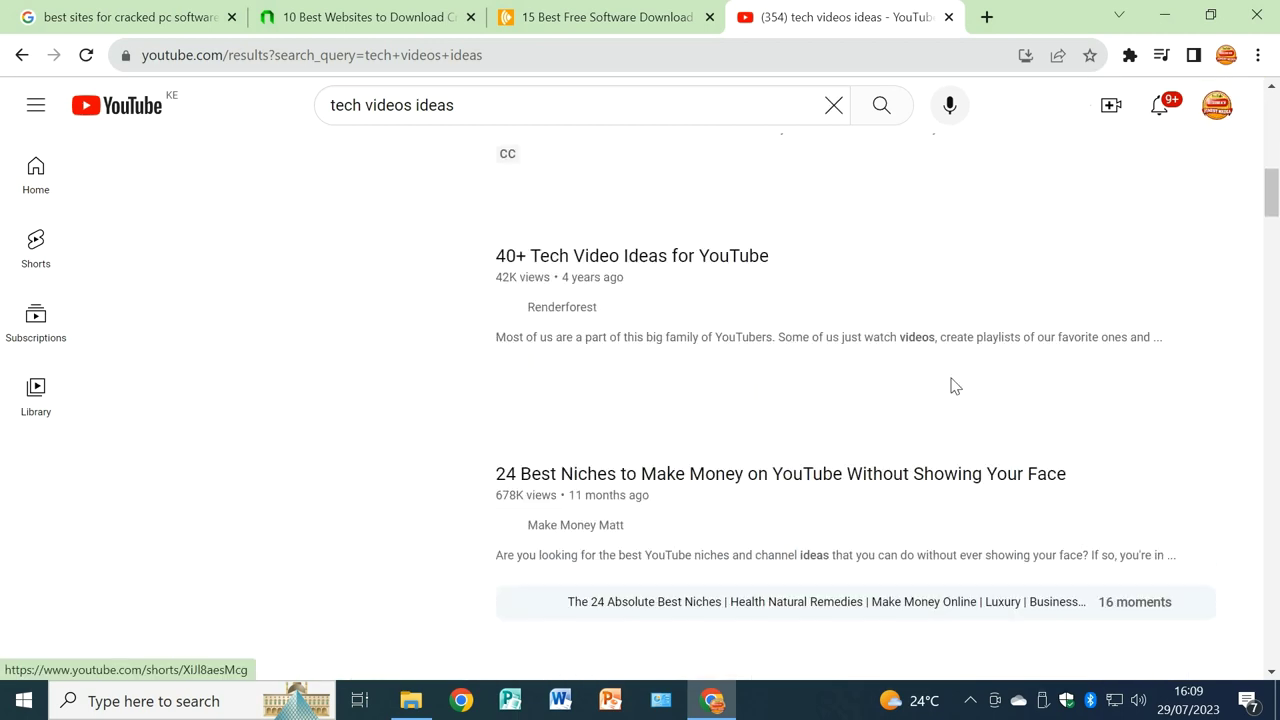
{"action": "scroll", "coordinate": [951, 385], "scroll_direction": "up", "scroll_amount": 4}
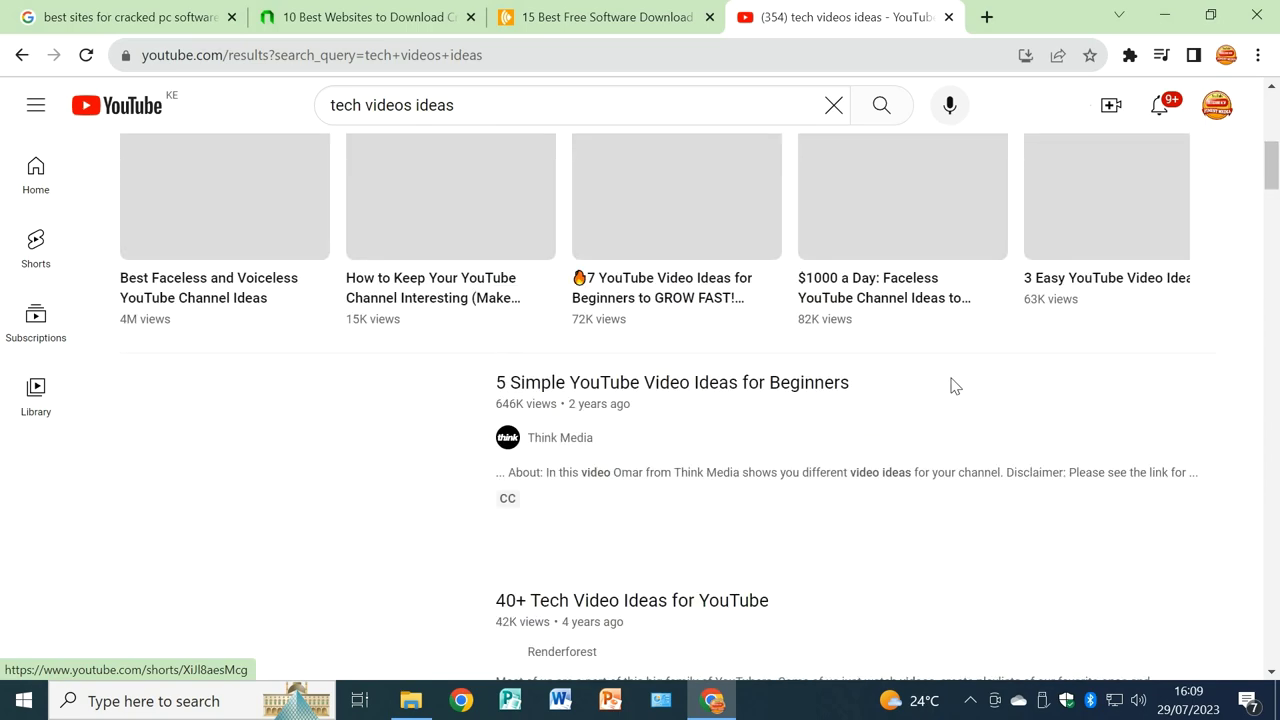
{"action": "scroll", "coordinate": [951, 385], "scroll_direction": "up", "scroll_amount": 1}
{"action": "scroll", "coordinate": [951, 385], "scroll_direction": "down", "scroll_amount": 4}
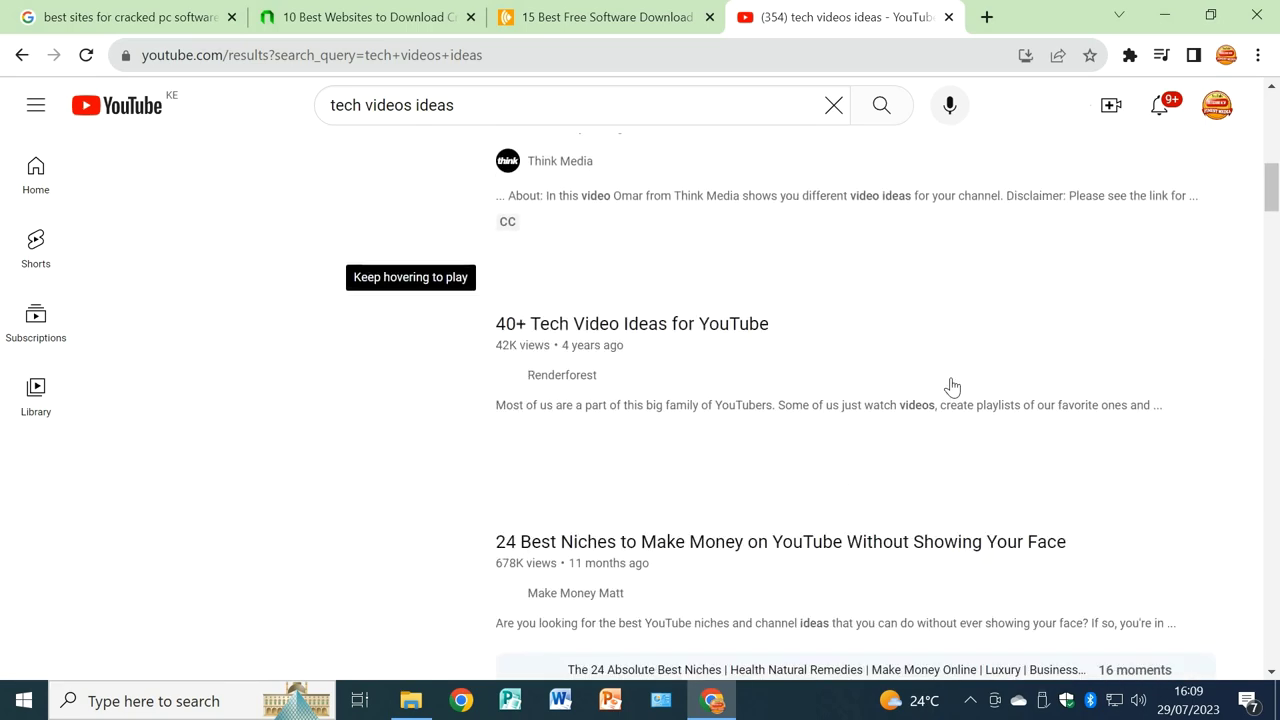
{"action": "scroll", "coordinate": [951, 385], "scroll_direction": "down", "scroll_amount": 2}
{"action": "scroll", "coordinate": [951, 386], "scroll_direction": "up", "scroll_amount": 3}
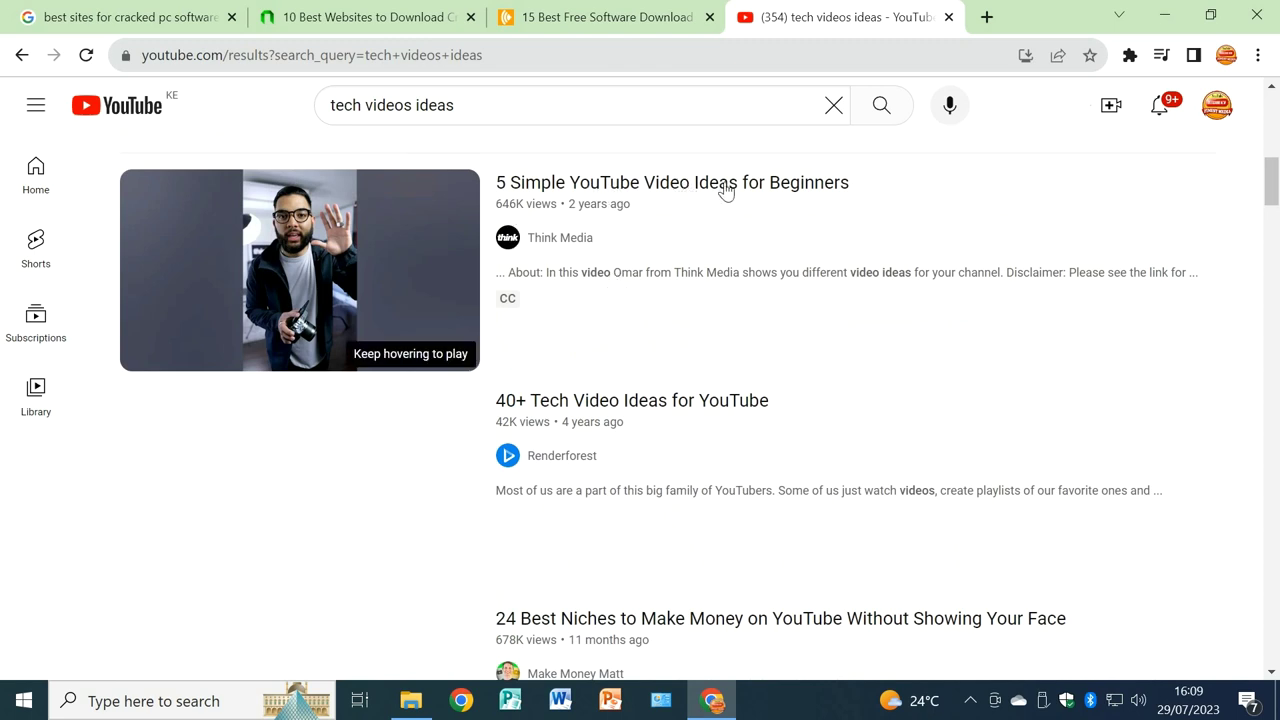
{"action": "left_click", "coordinate": [297, 262]}
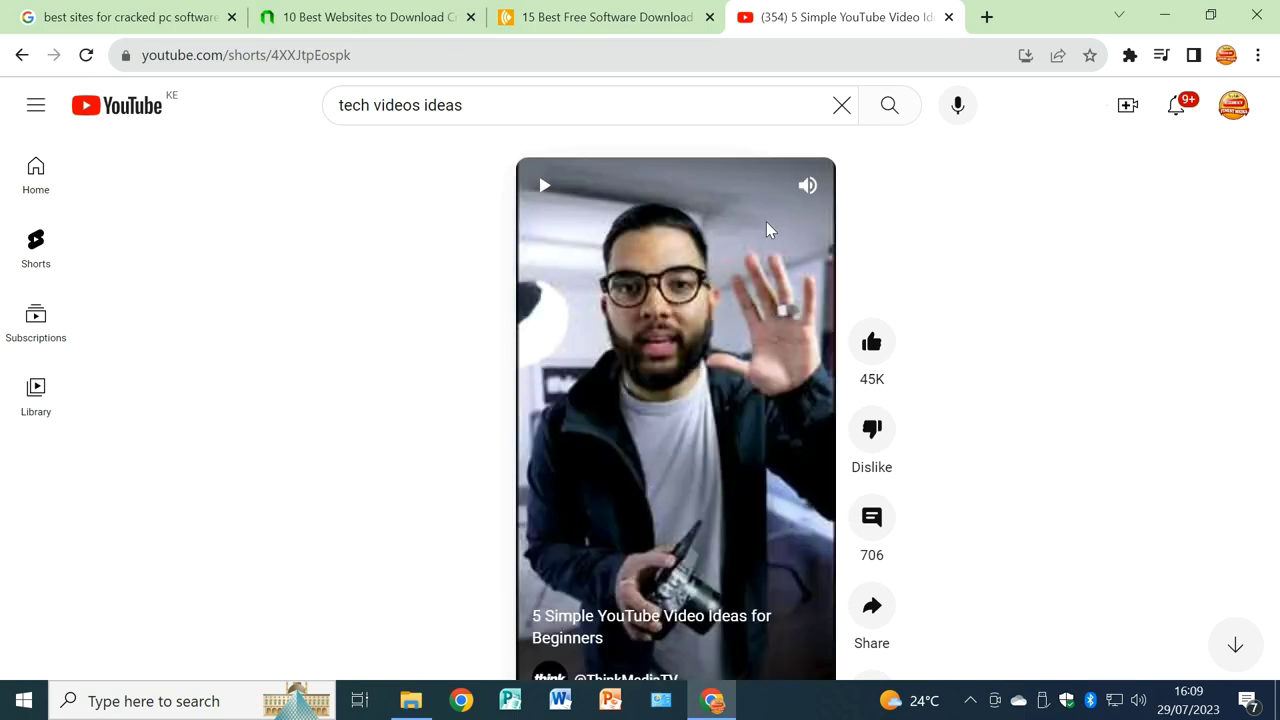
{"action": "left_click", "coordinate": [808, 188]}
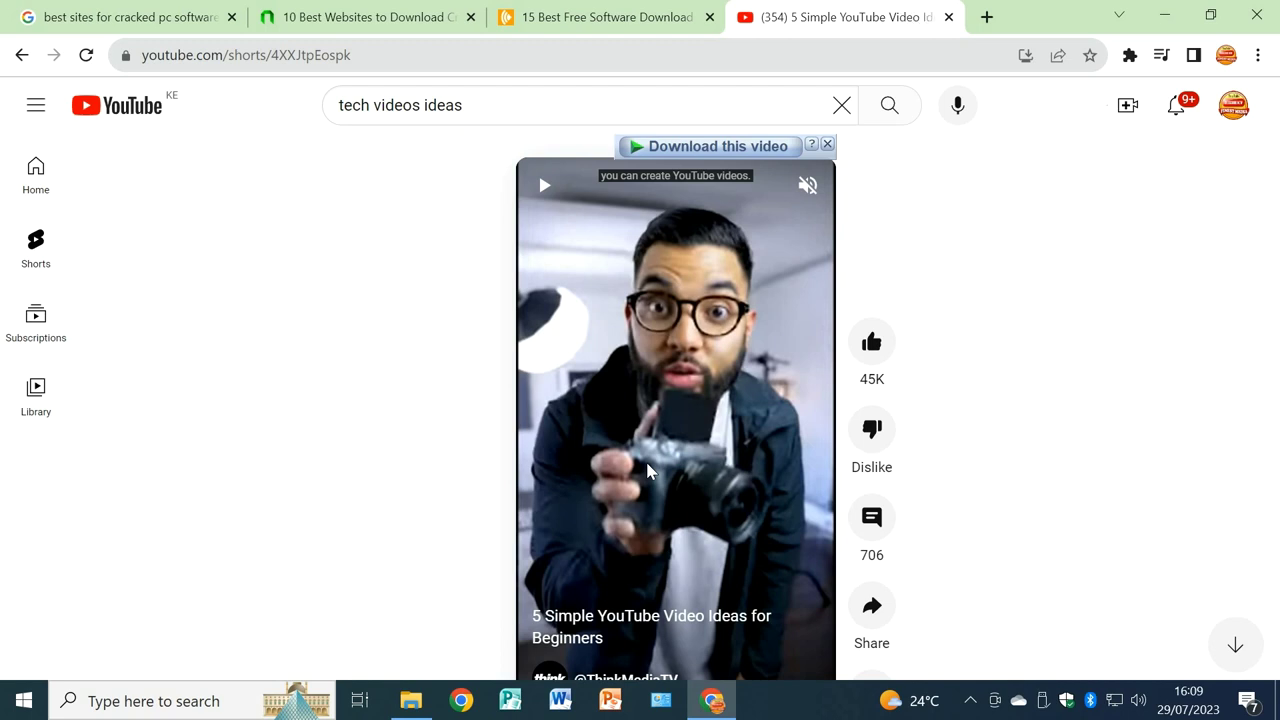
Remove "ube" from "youtube" in the short's web address so the domain reads yout.com, and load the page
{"action": "left_click", "coordinate": [385, 55]}
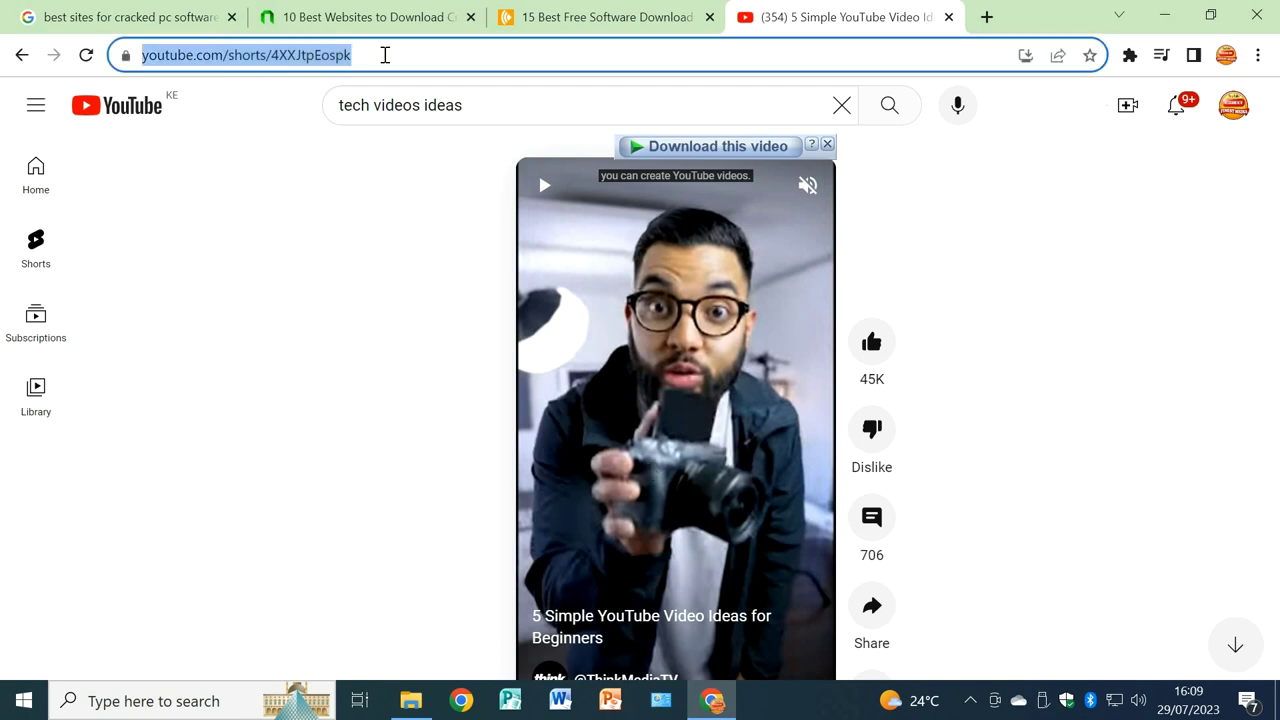
{"action": "key", "text": "End"}
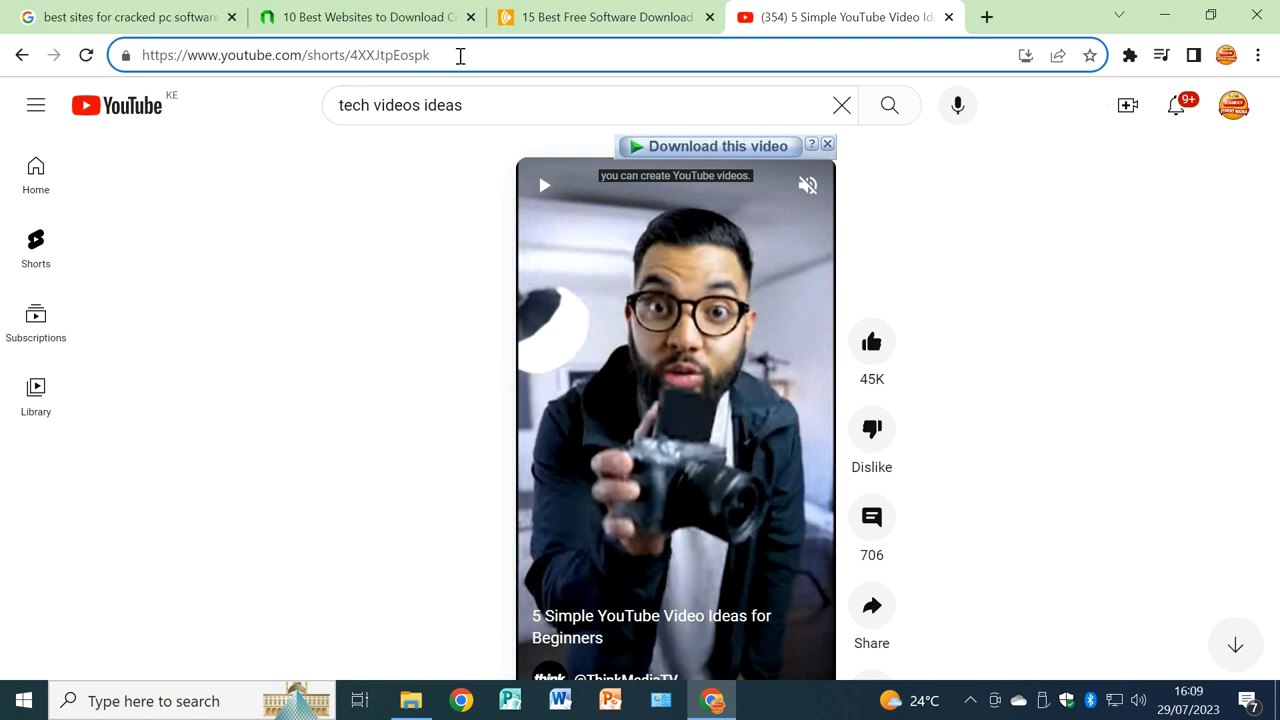
{"action": "left_click_drag", "start_coordinate": [460, 55], "coordinate": [130, 57]}
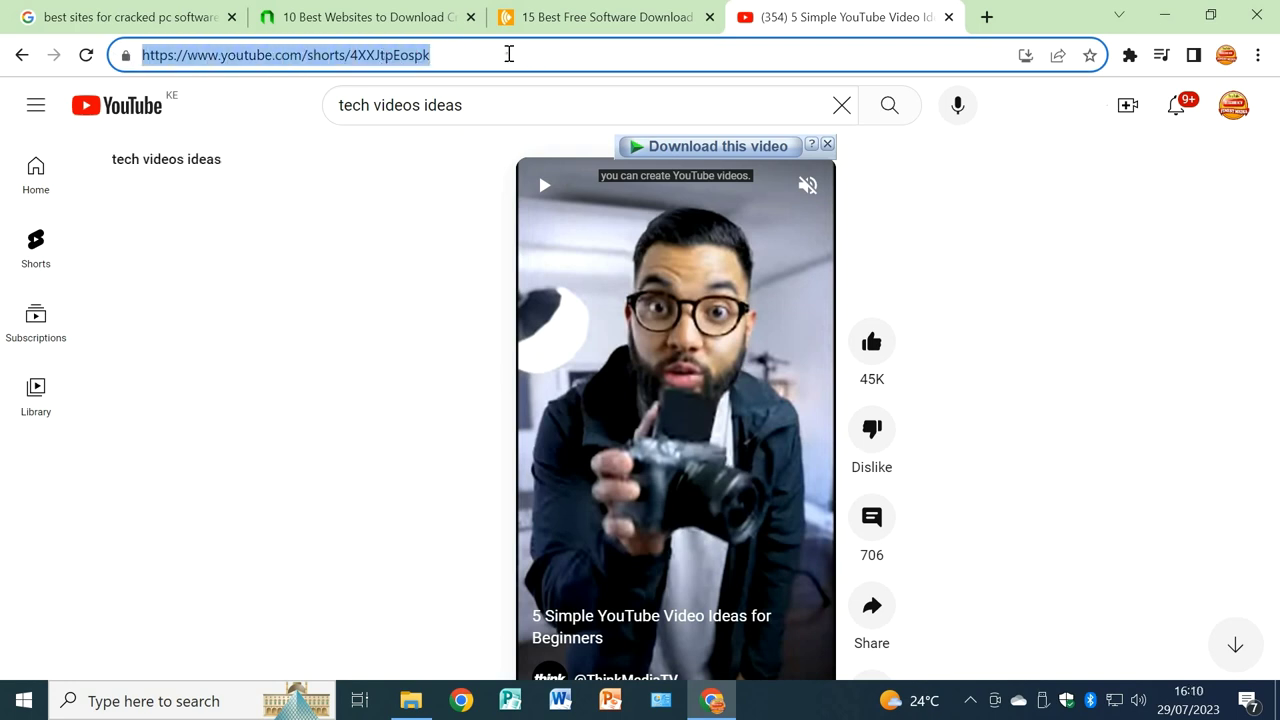
{"action": "left_click_drag", "start_coordinate": [508, 52], "coordinate": [87, 57]}
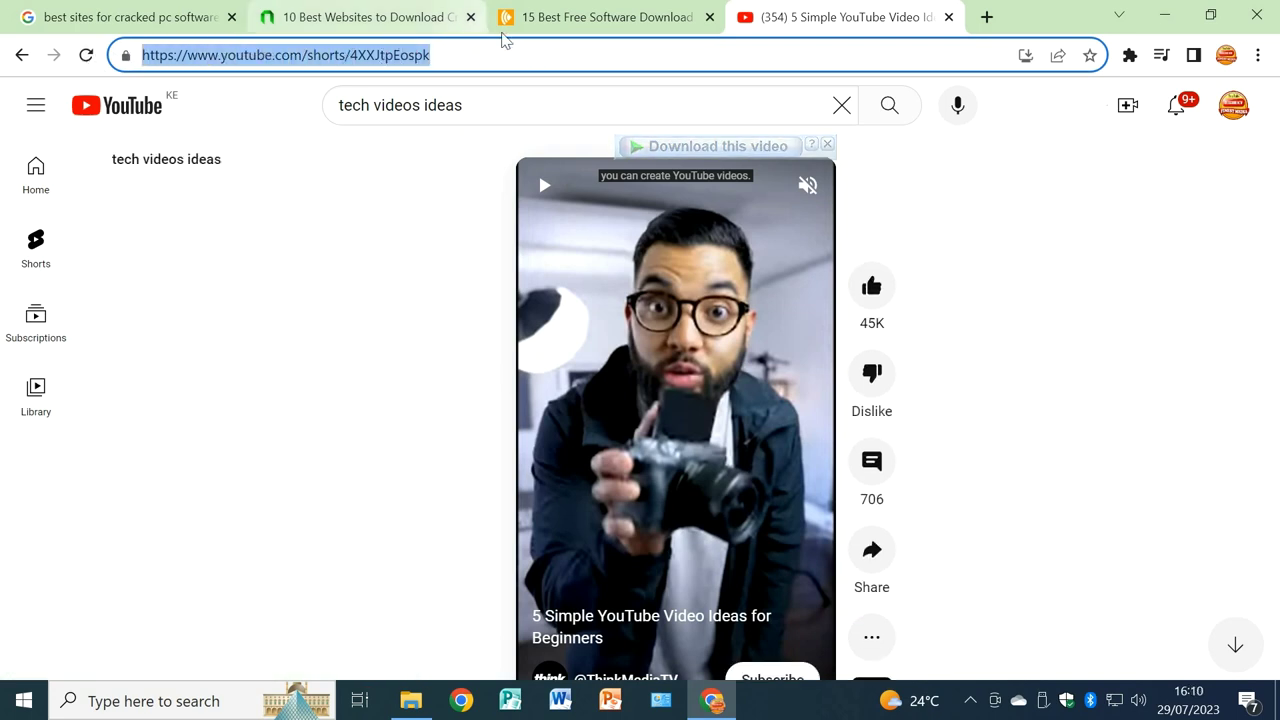
{"action": "left_click", "coordinate": [494, 44]}
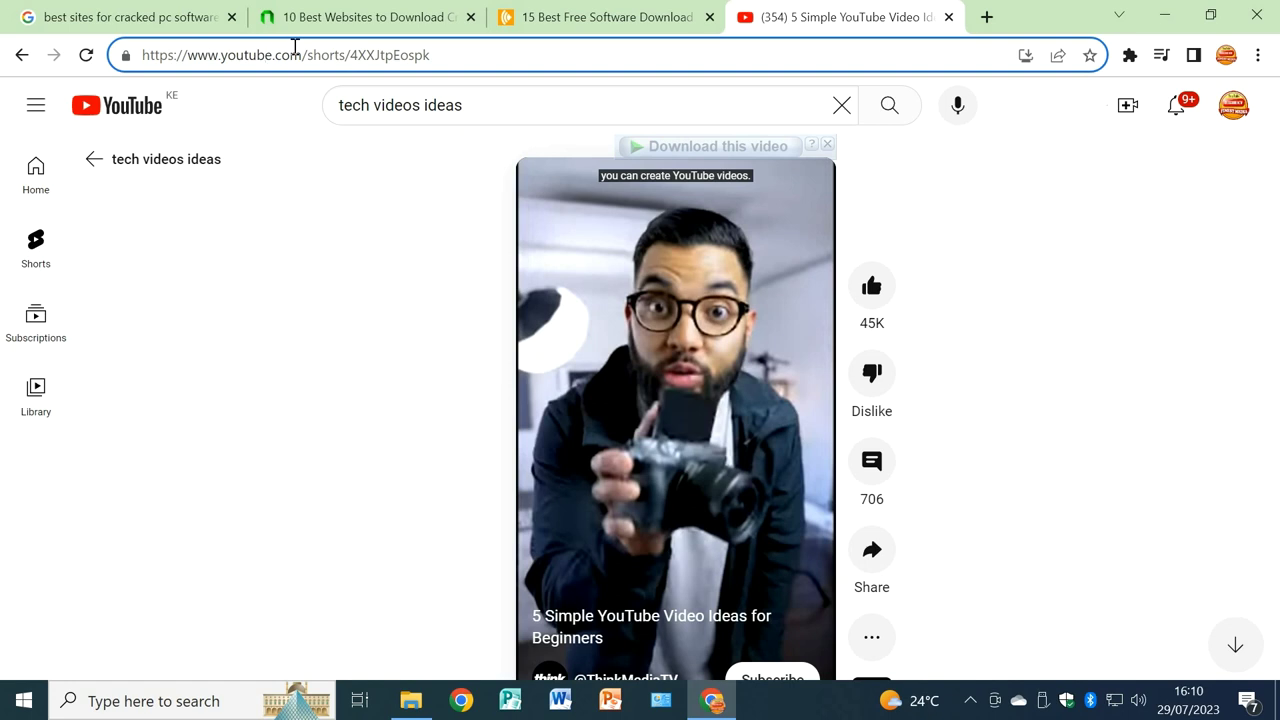
{"action": "key", "text": "BackSpace"}
{"action": "key", "text": "BackSpace"}
{"action": "key", "text": "BackSpace"}
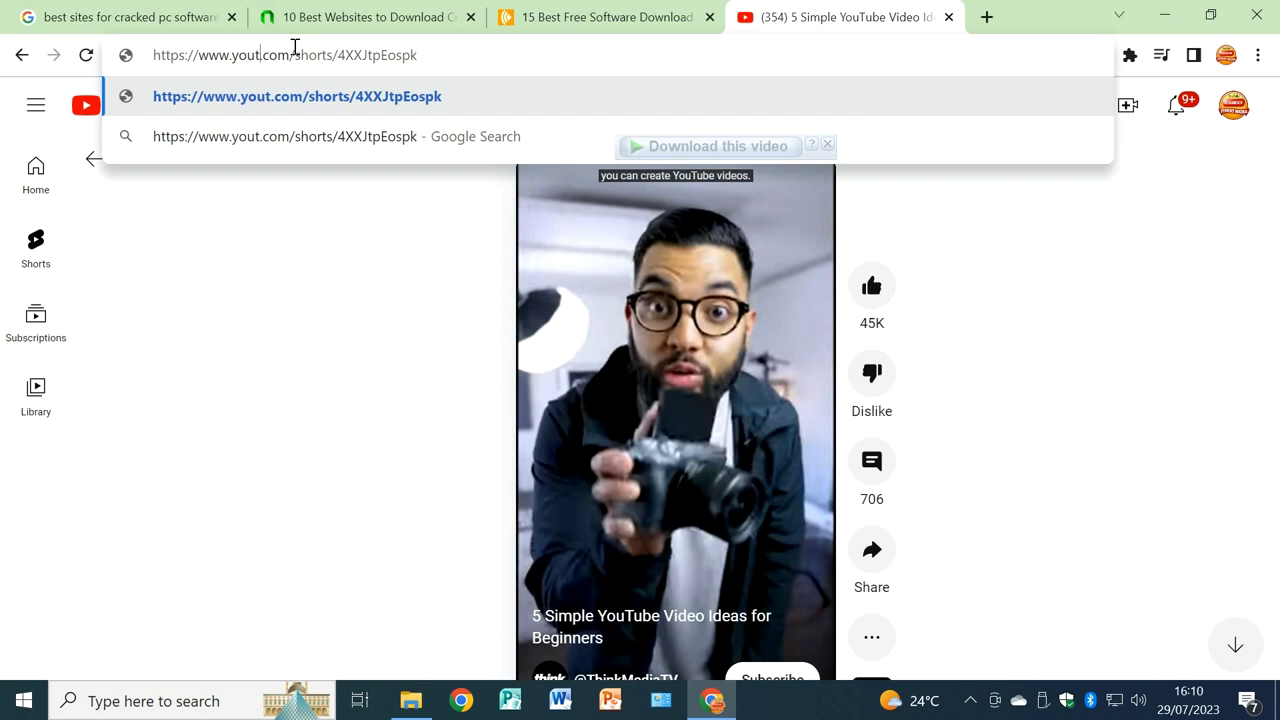
{"action": "key", "text": "Return"}
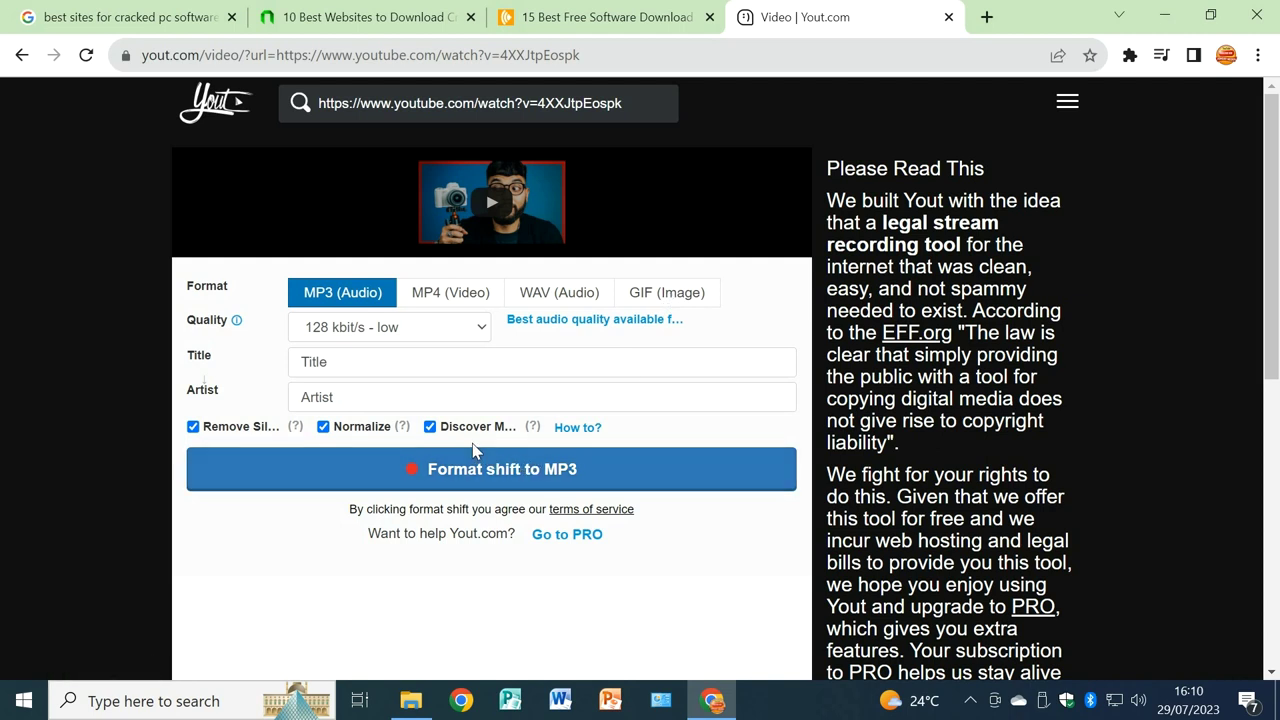
Set the download format to MP4 (Video) and the quality to 360p
{"action": "left_click", "coordinate": [450, 294]}
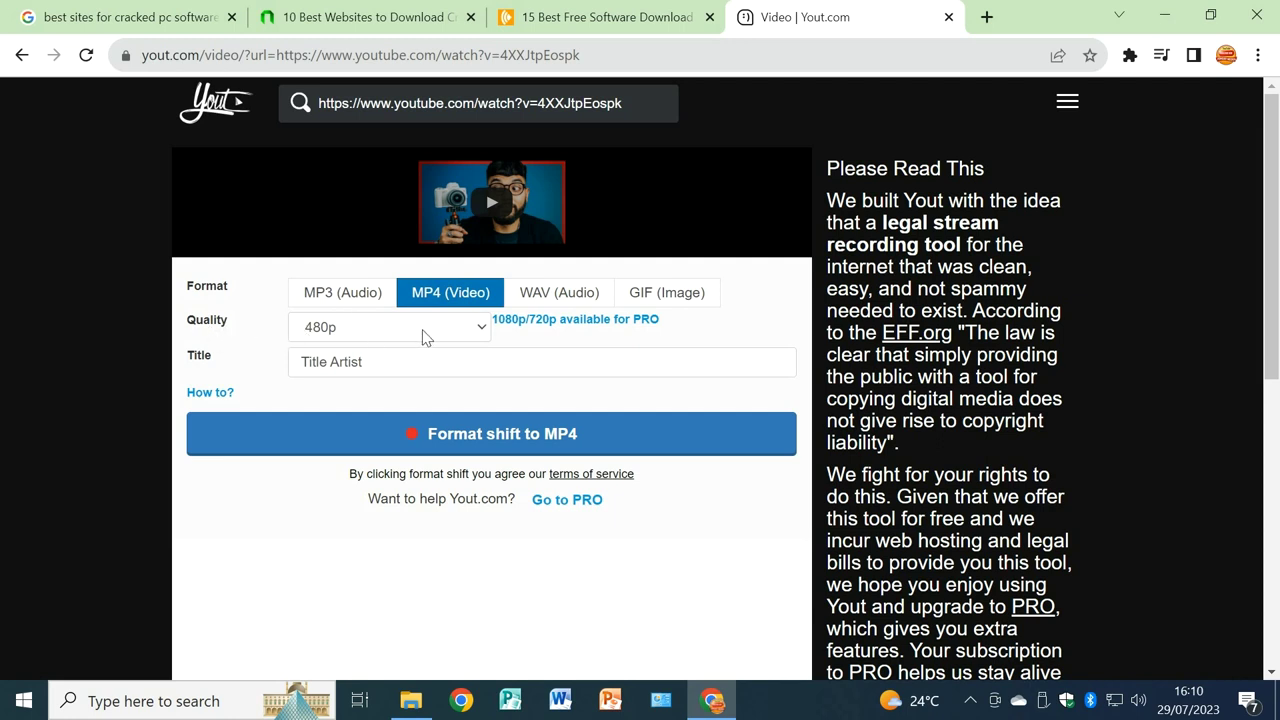
{"action": "left_click", "coordinate": [482, 328]}
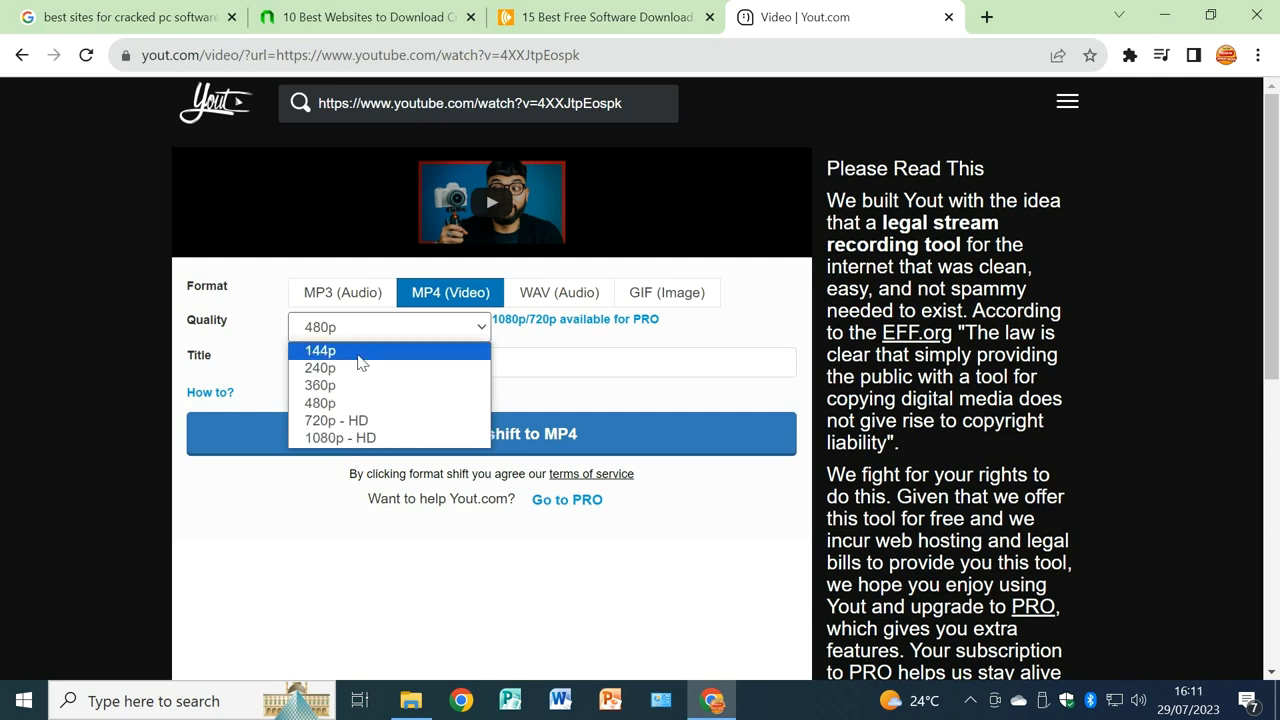
{"action": "left_click", "coordinate": [347, 446]}
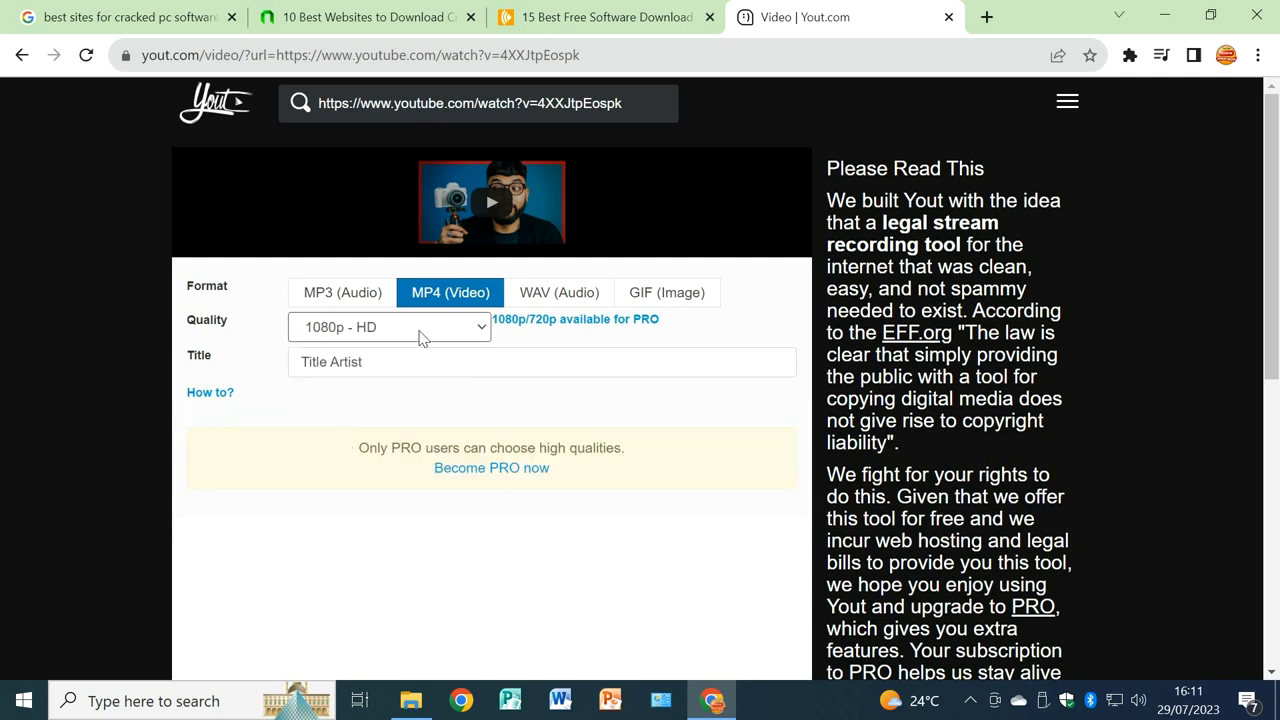
{"action": "left_click", "coordinate": [481, 327]}
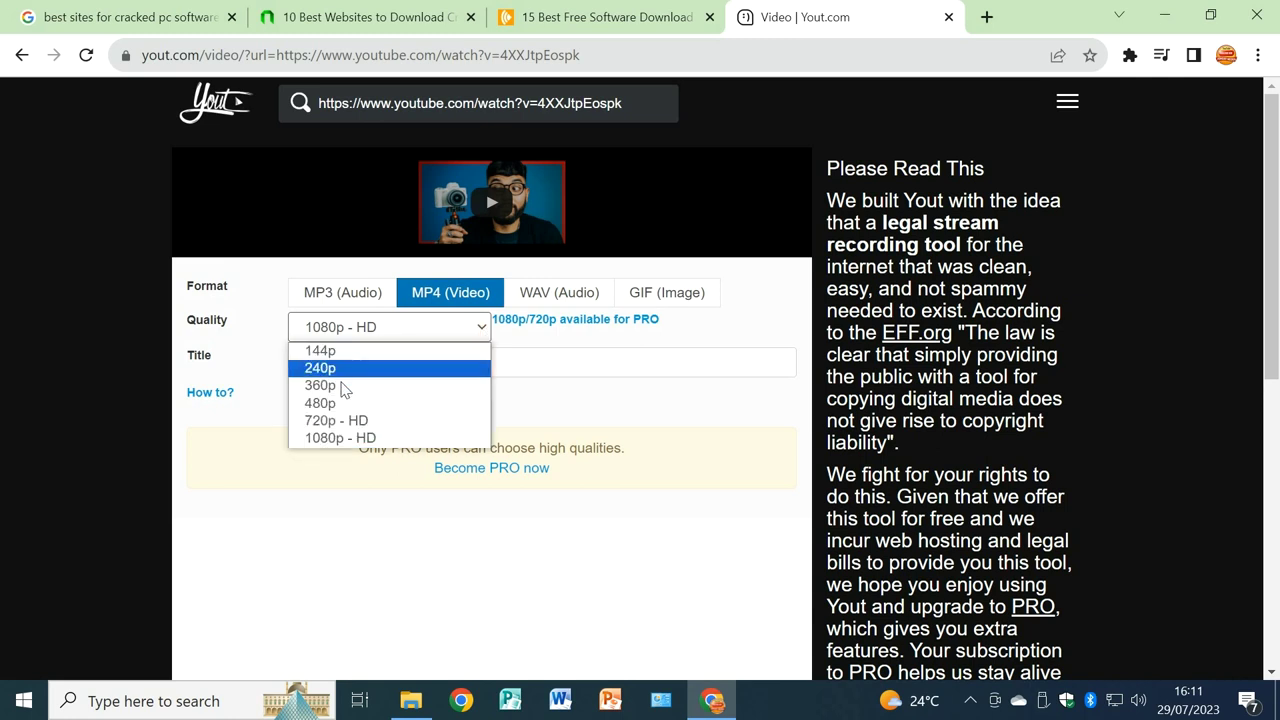
{"action": "left_click", "coordinate": [340, 384]}
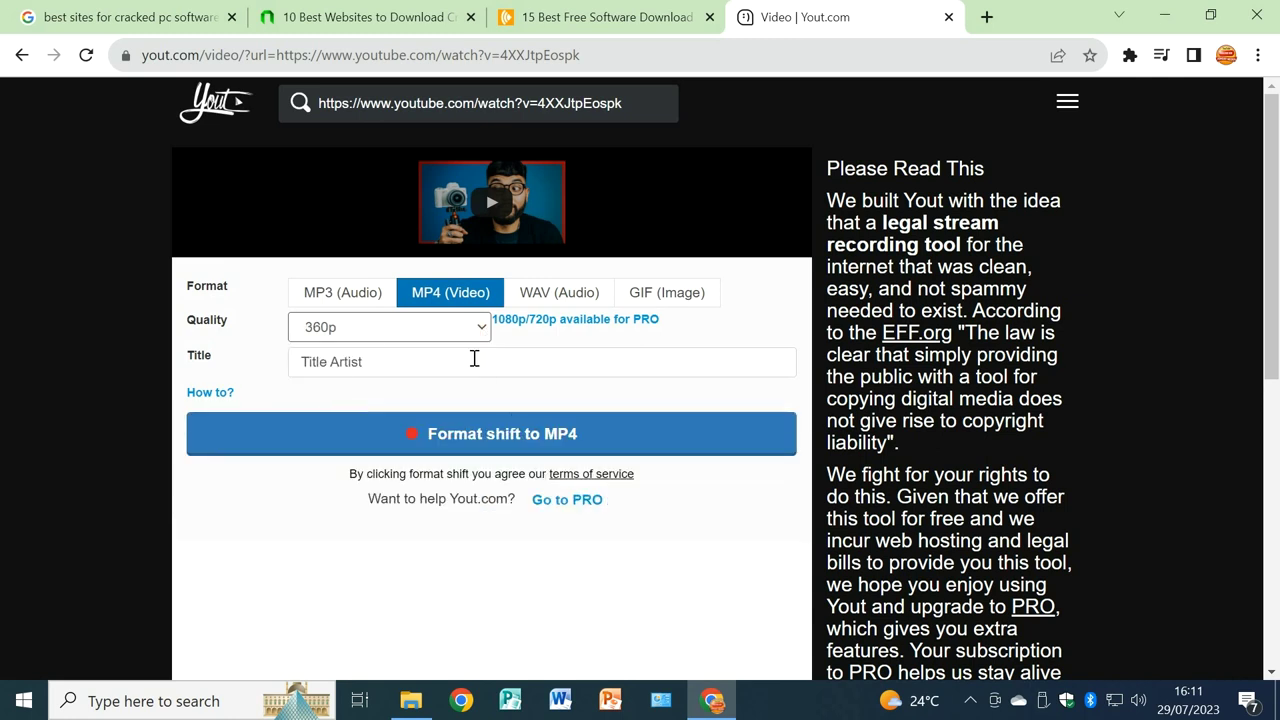
Format shift the video to MP4 and download it as title-artist.mp4, overwriting the existing duplicate file
{"action": "left_click", "coordinate": [533, 450]}
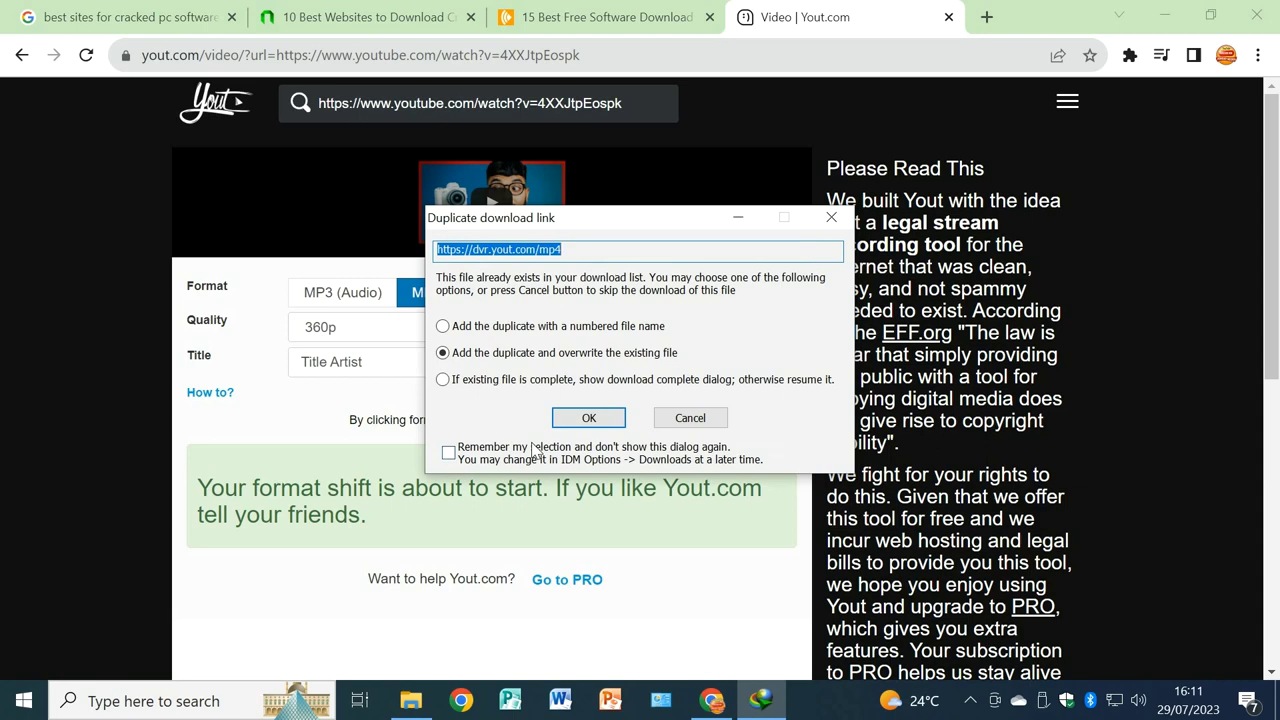
{"action": "left_click", "coordinate": [582, 419]}
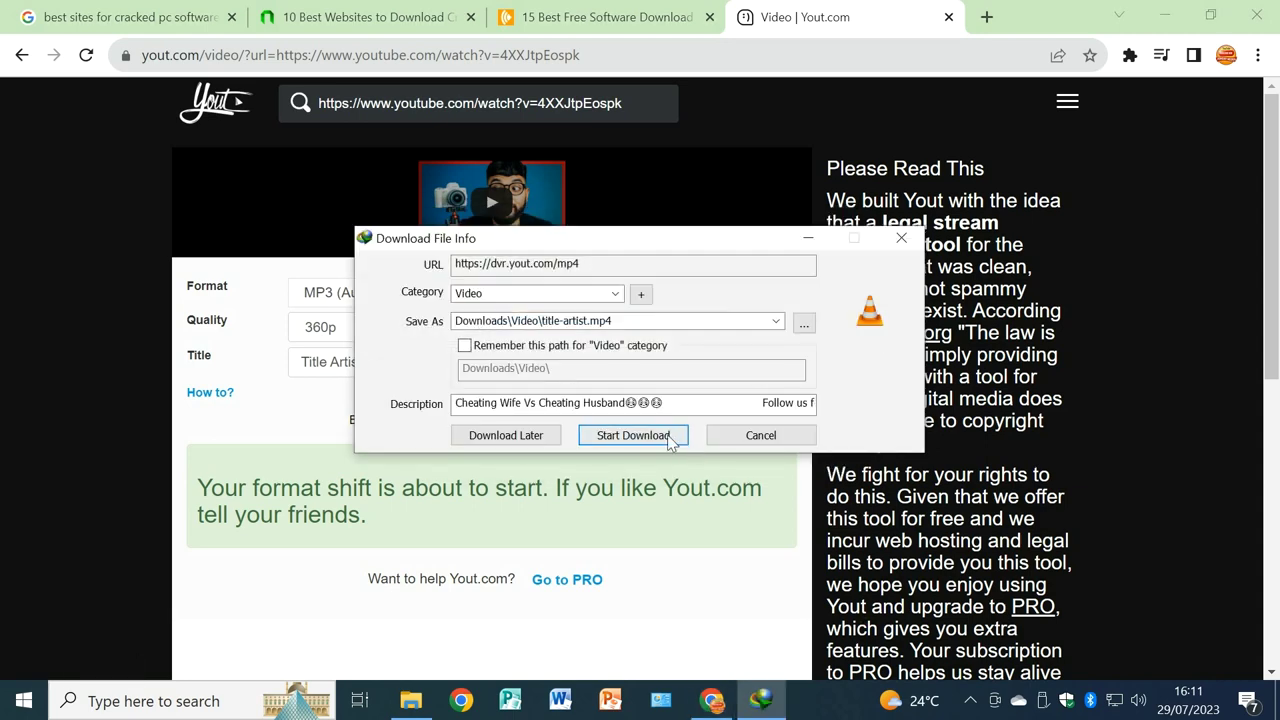
{"action": "left_click", "coordinate": [631, 437]}
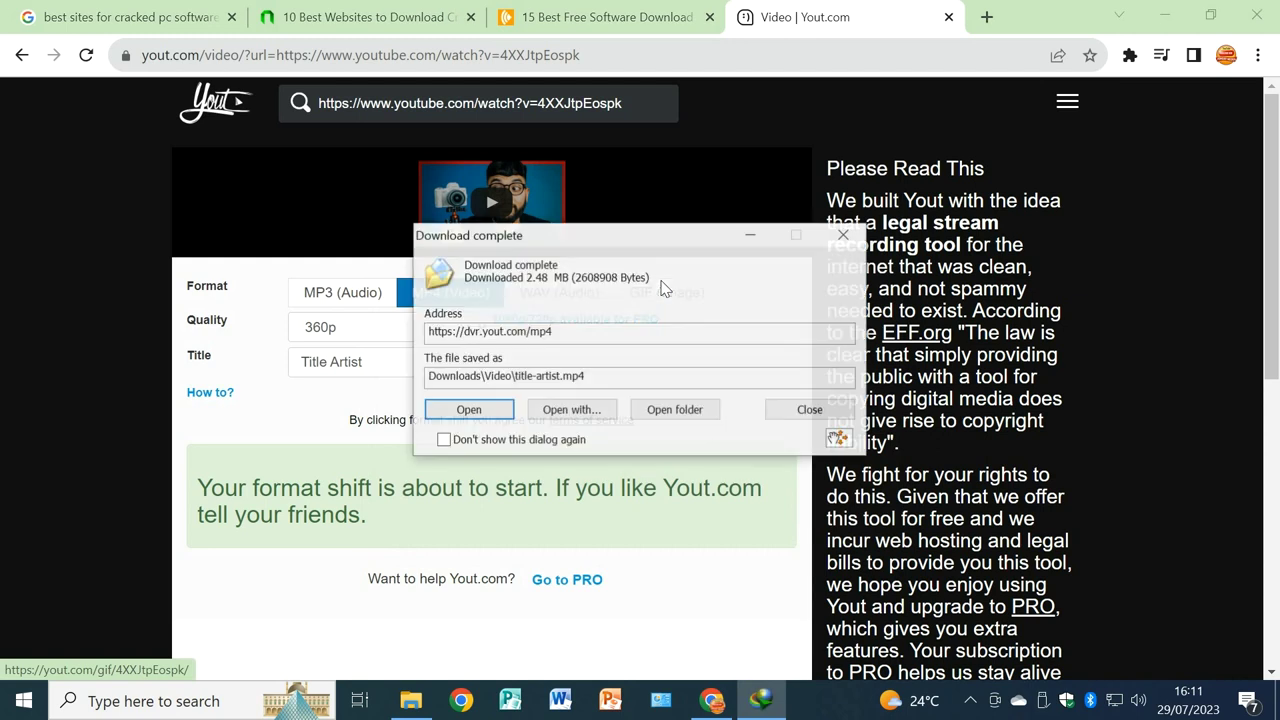
{"action": "left_click", "coordinate": [751, 236]}
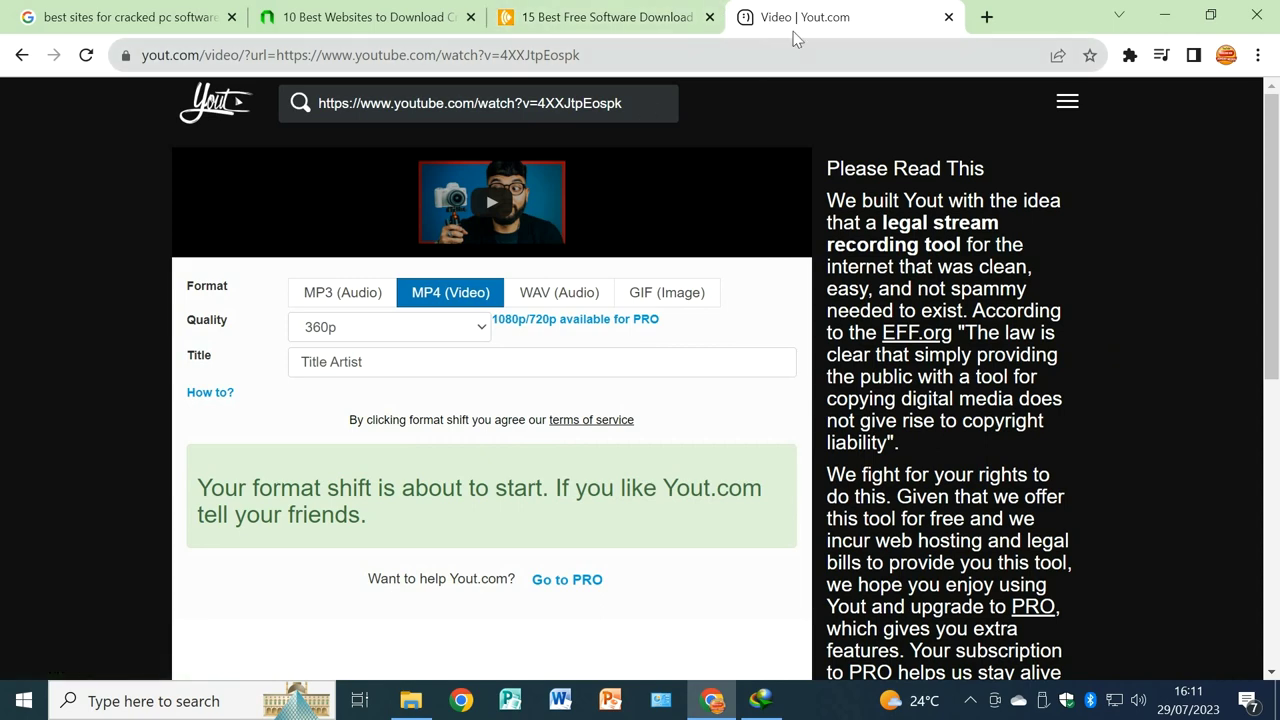
{"action": "left_click", "coordinate": [577, 12]}
{"action": "left_click", "coordinate": [835, 16]}
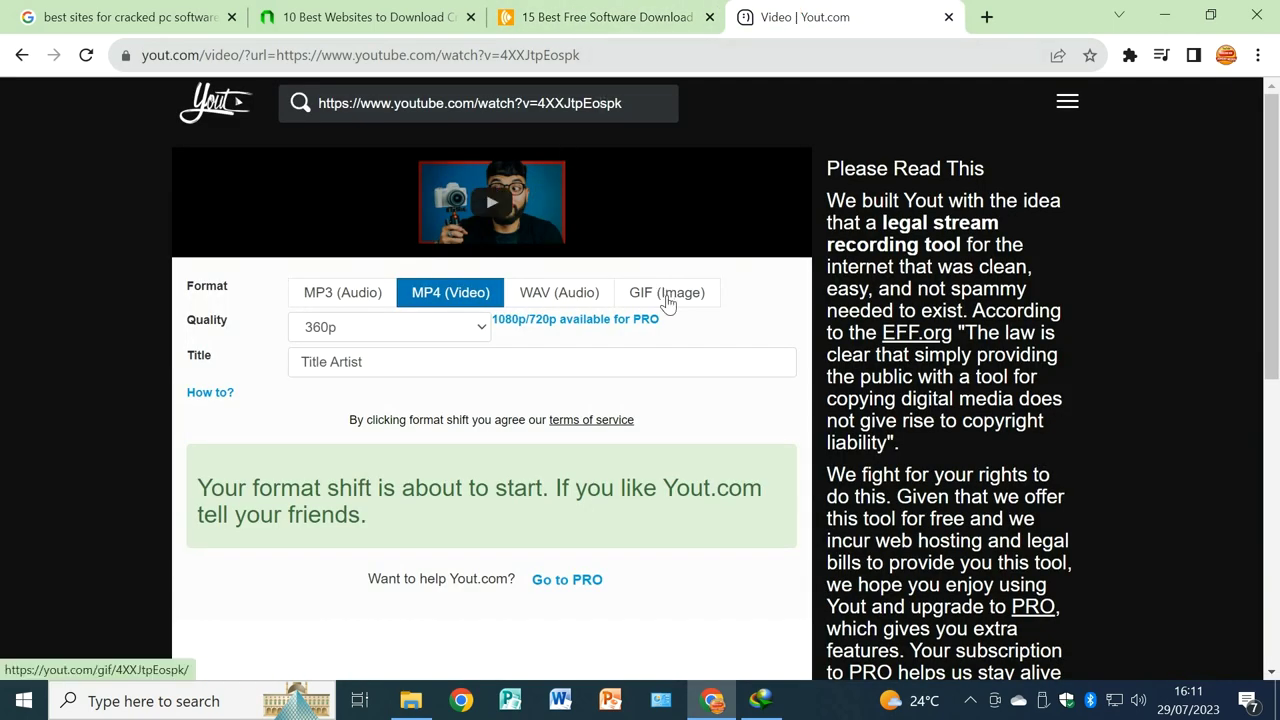
{"action": "left_click", "coordinate": [970, 700]}
{"action": "left_click", "coordinate": [990, 620]}
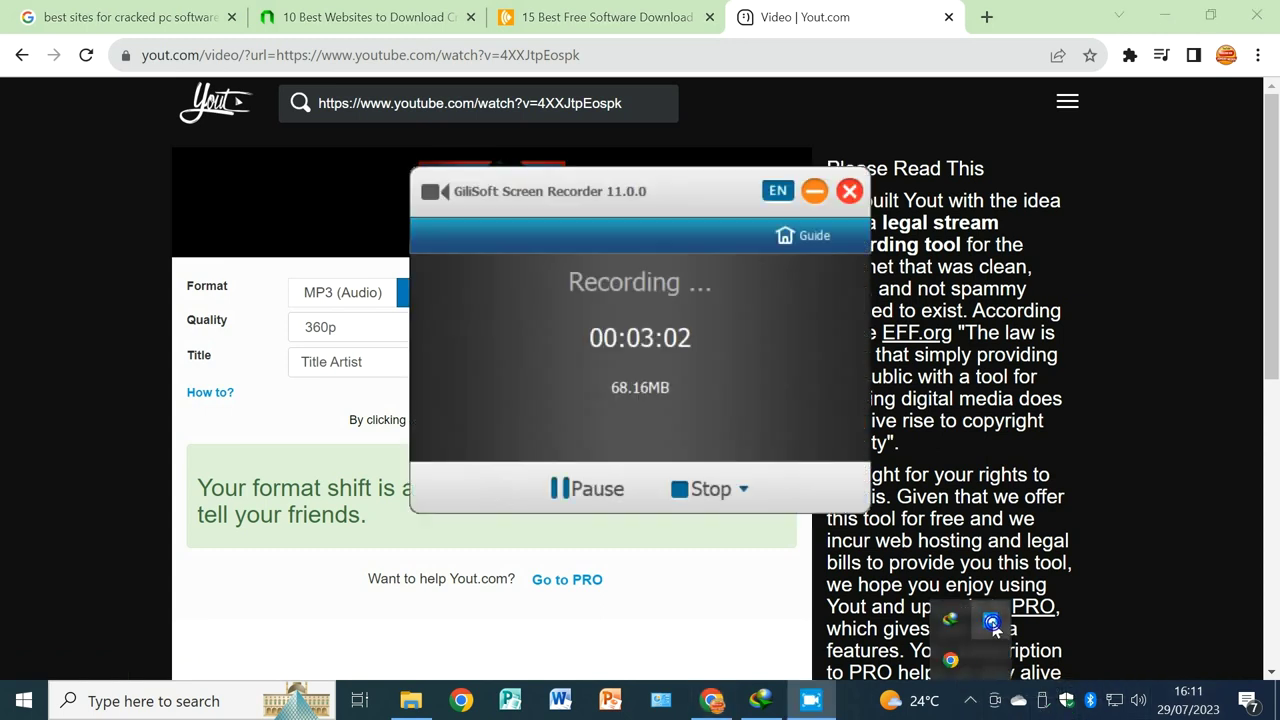